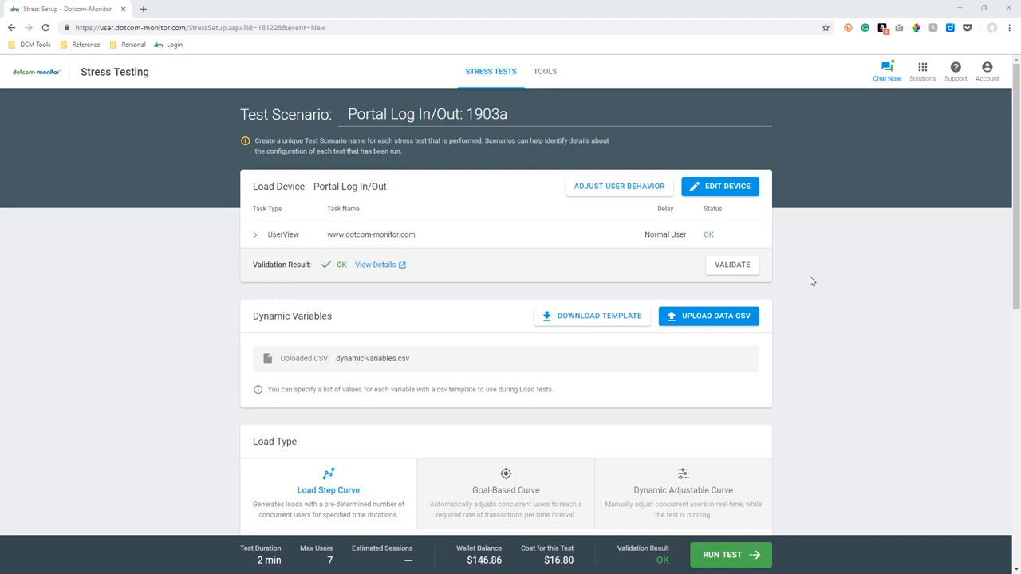
View the settings of the Goal-Based Curve and Dynamic Adjustable Curve load types, and return to Load Step Curve.
scroll(806, 280, down, 4)
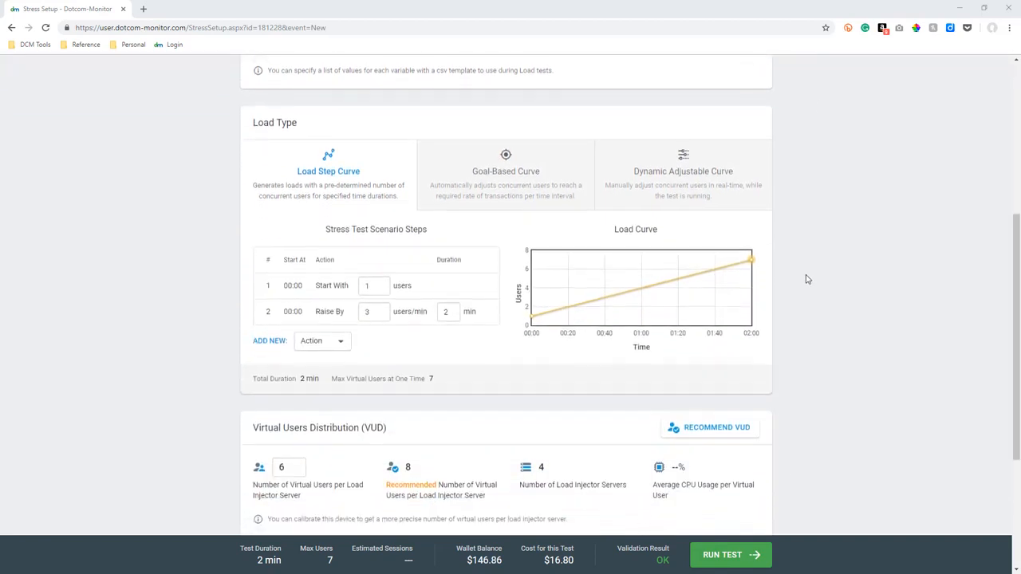
click(490, 172)
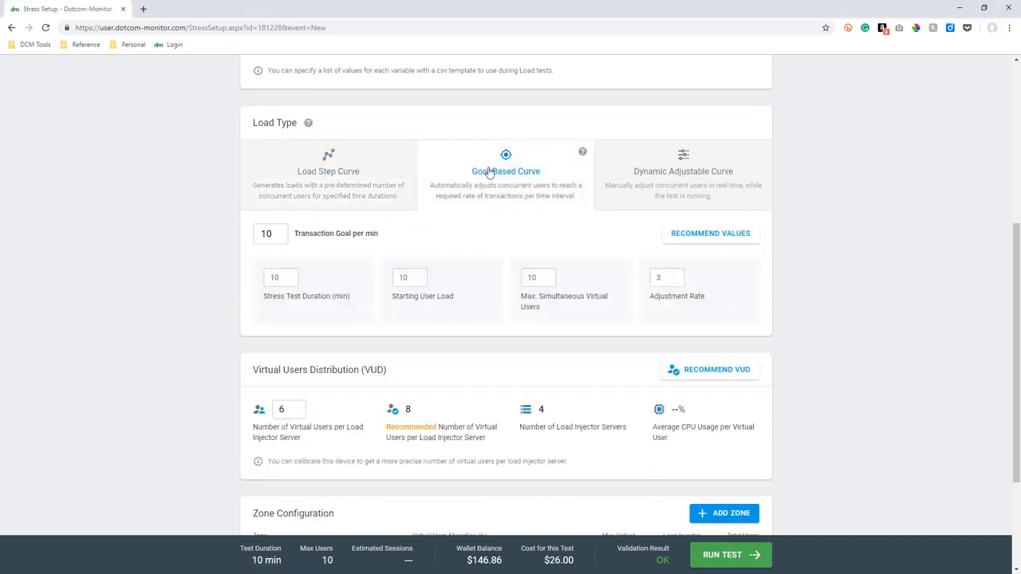
click(691, 185)
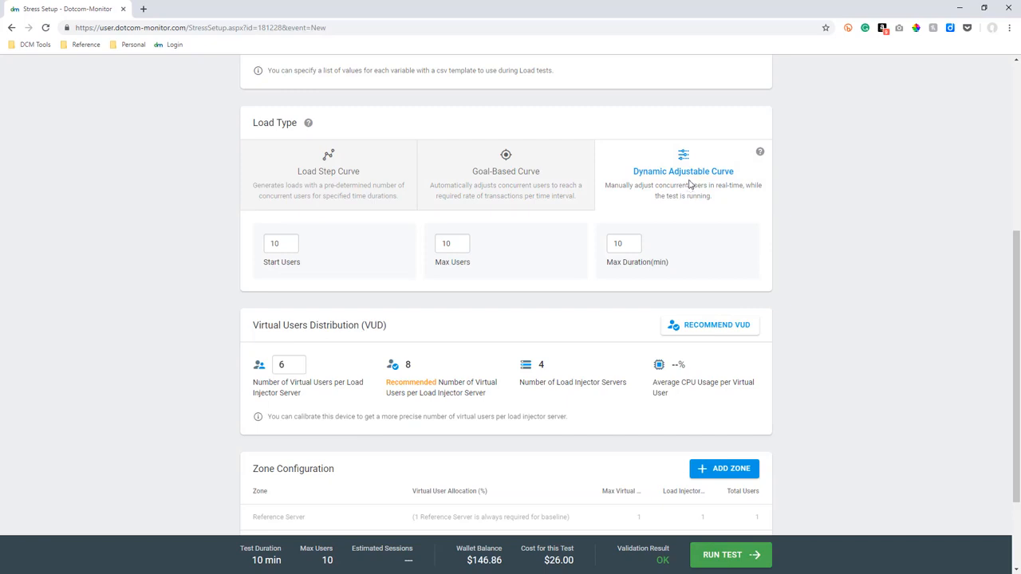
click(347, 187)
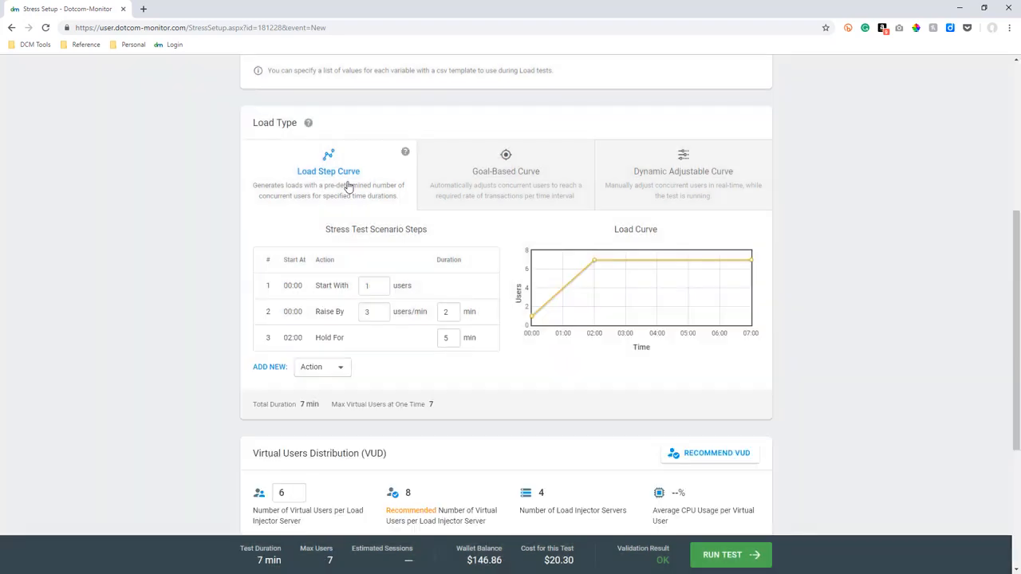
Check the test scenario name and expand the UserView task to examine its script, dynamic variables and profile details.
scroll(348, 186, up, 4)
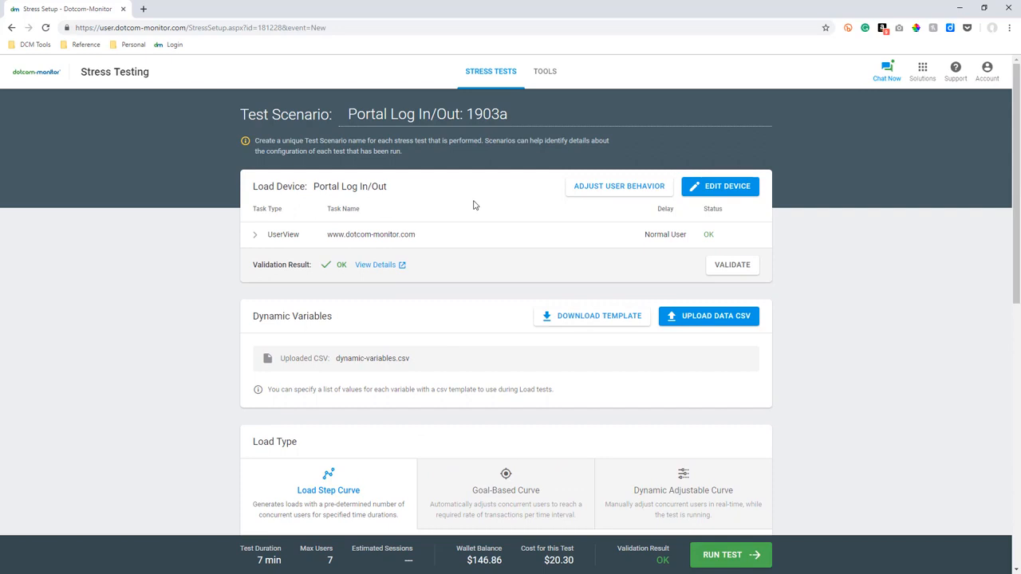
click(518, 114)
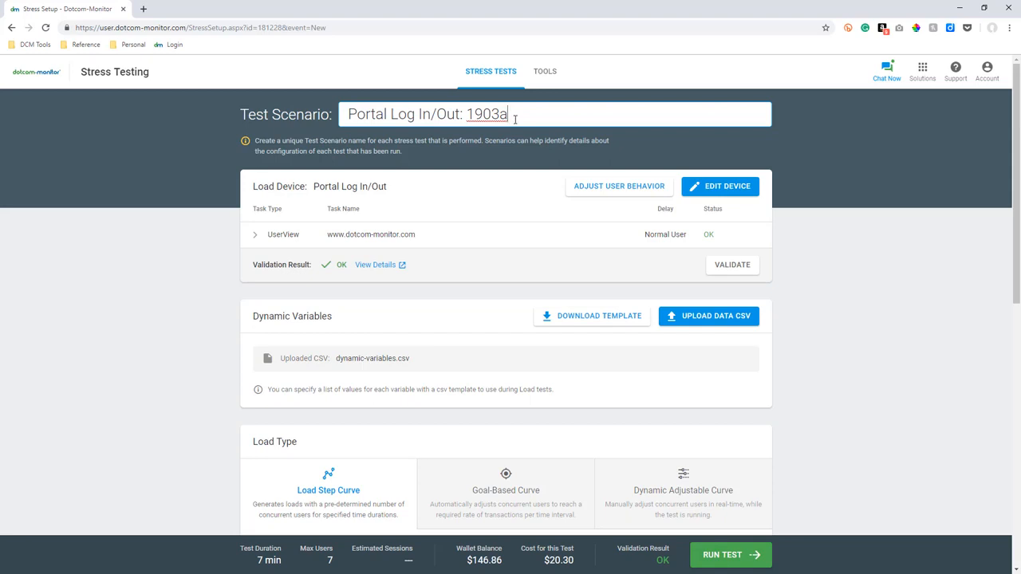
click(257, 246)
scroll(256, 249, down, 1)
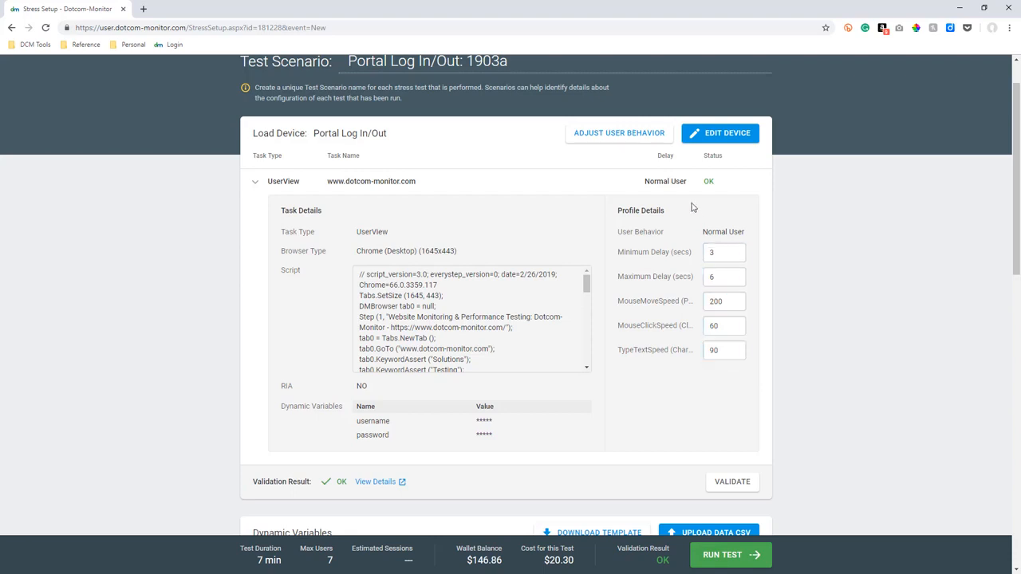
Look at the Custom Delay options for user behavior, discard them, and collapse the UserView task details.
click(612, 143)
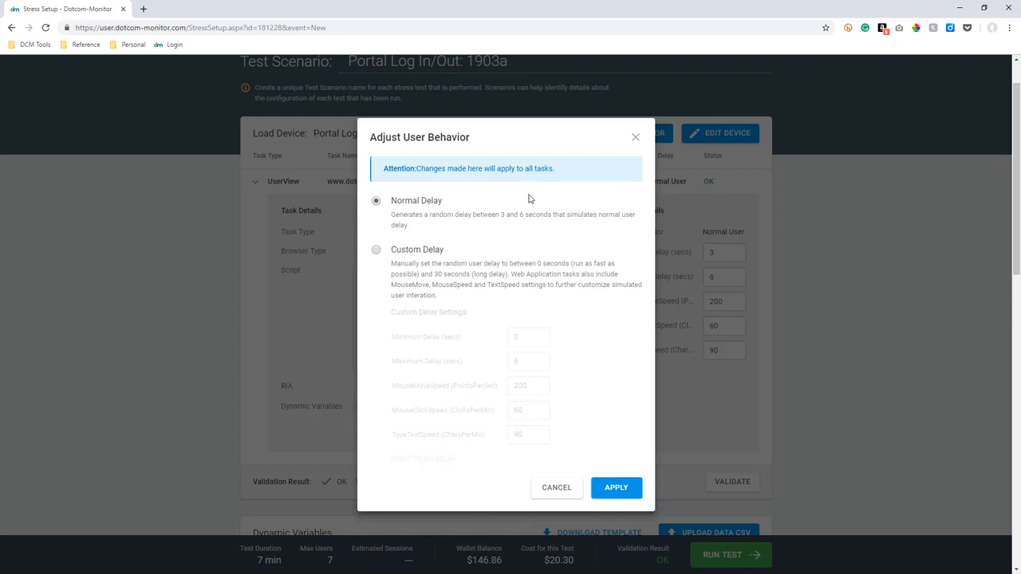
click(378, 251)
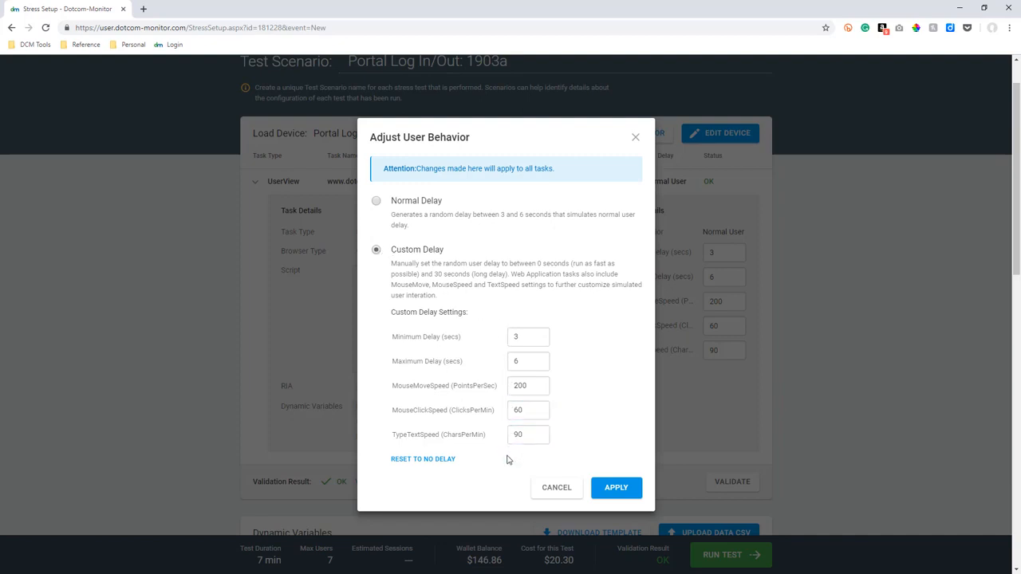
click(556, 490)
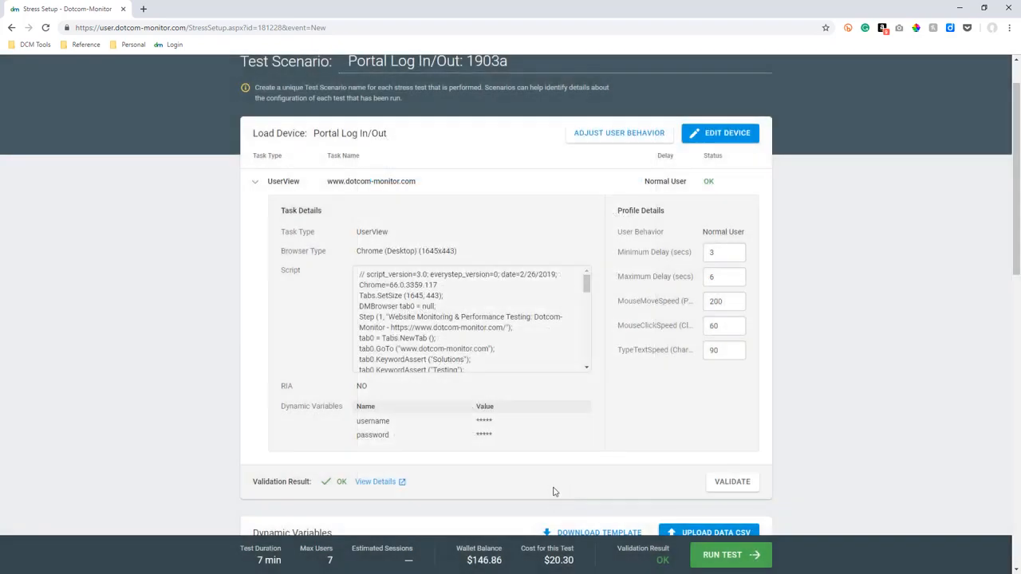
click(254, 185)
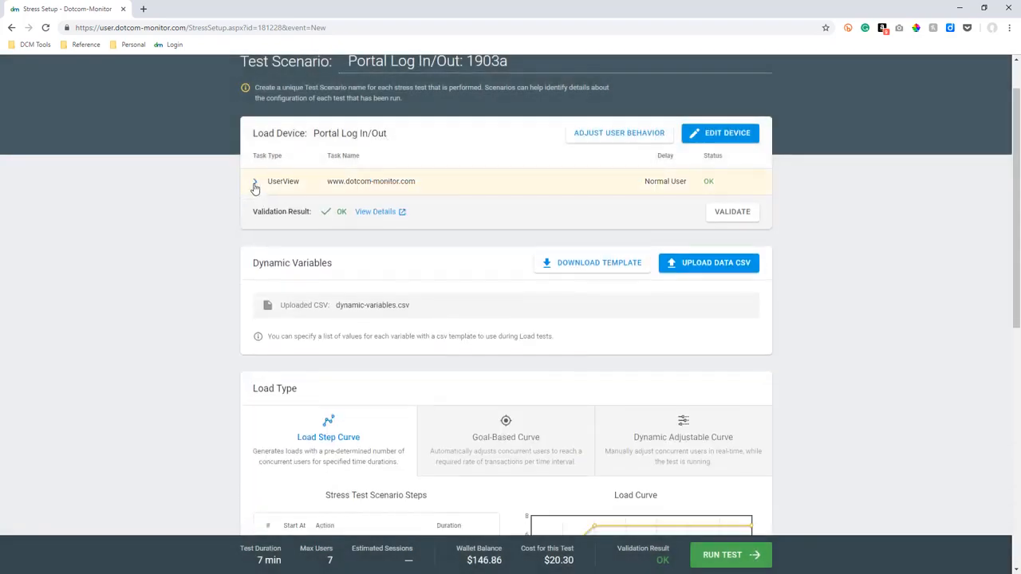
Set the load curve to start with 10 users and raise by 1 user/min for 10 minutes.
scroll(245, 290, down, 4)
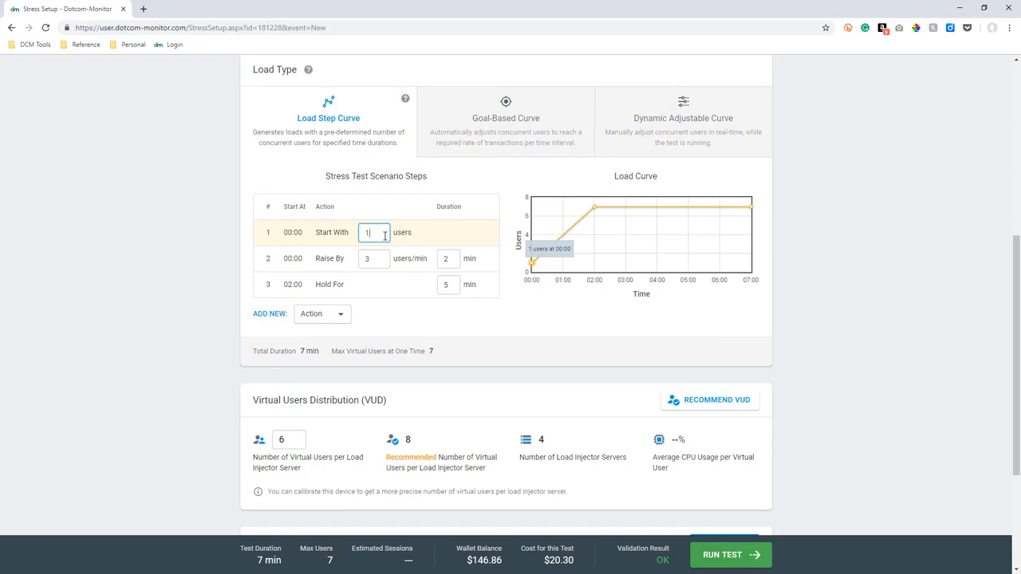
text(0)
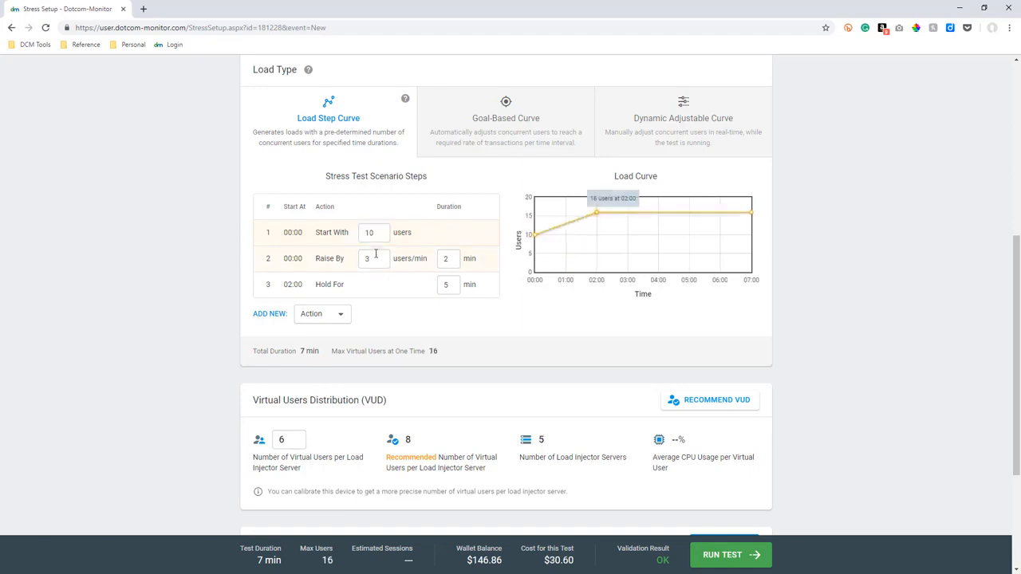
click(382, 263)
text(1)
click(447, 259)
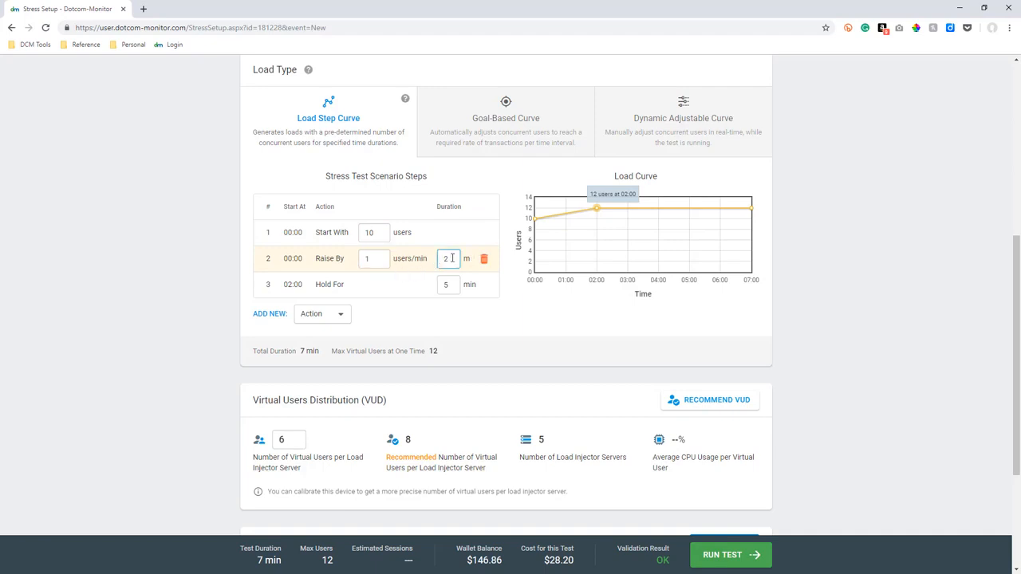
double_click(447, 258)
text(10)
Add a Raise By step of 5 users/min for 5 minutes and delete the Hold For step.
click(340, 316)
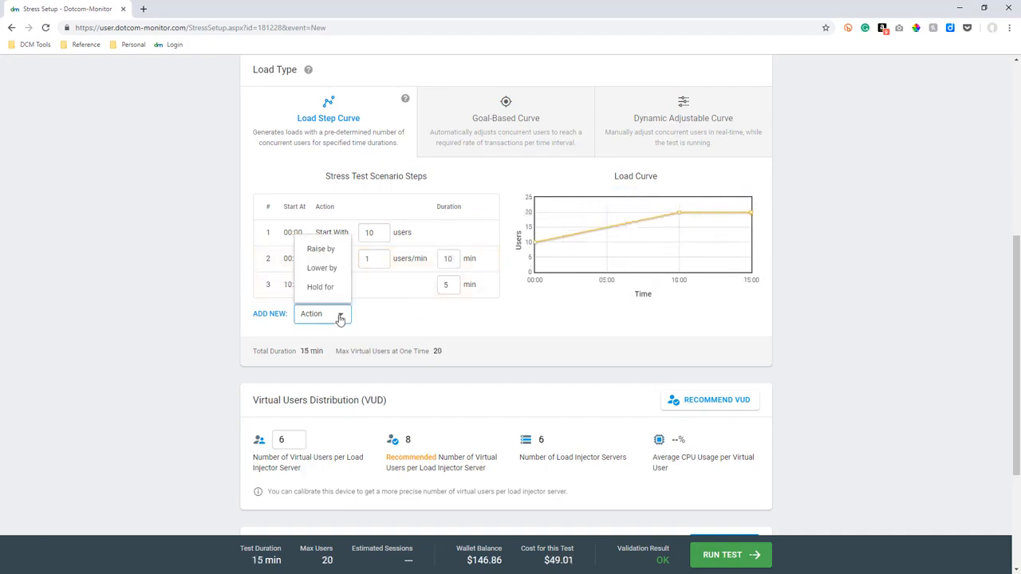
click(331, 253)
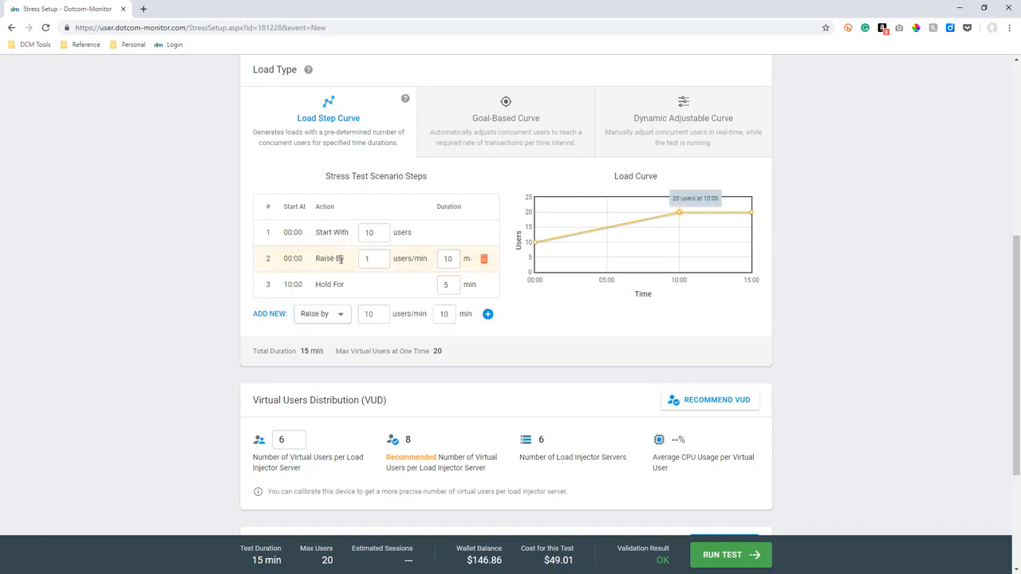
double_click(364, 314)
text(5)
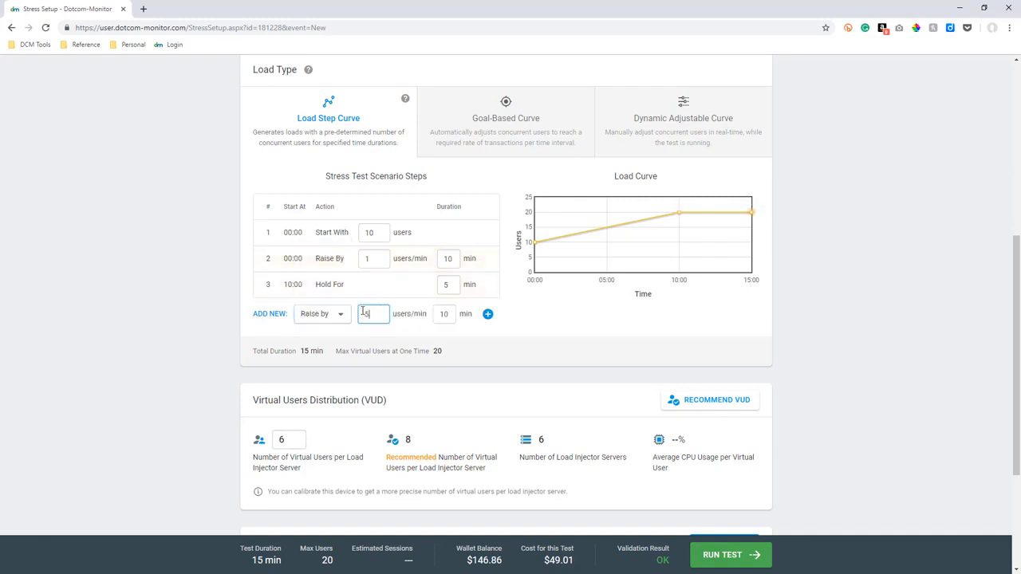
double_click(443, 313)
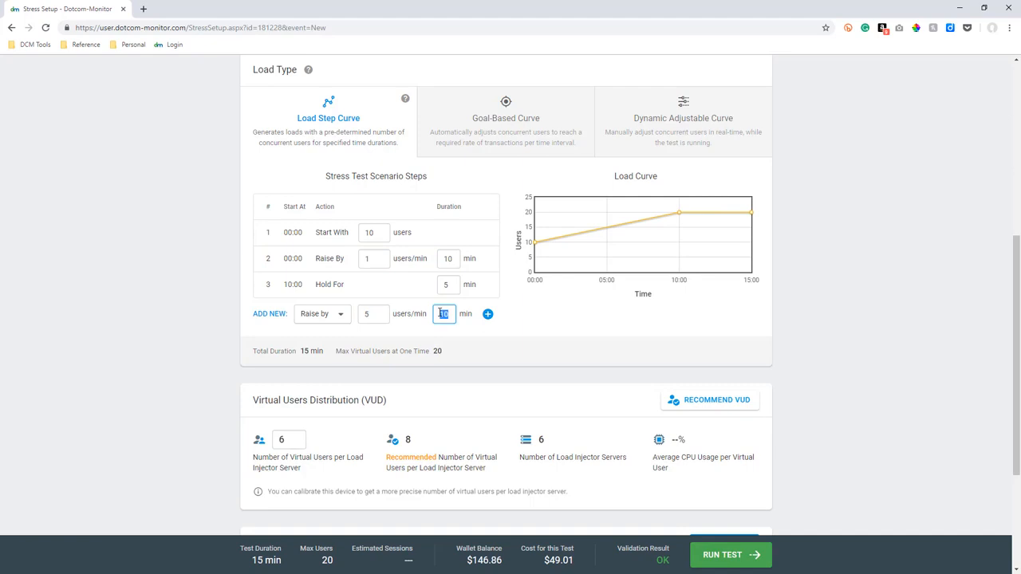
text(5)
click(487, 314)
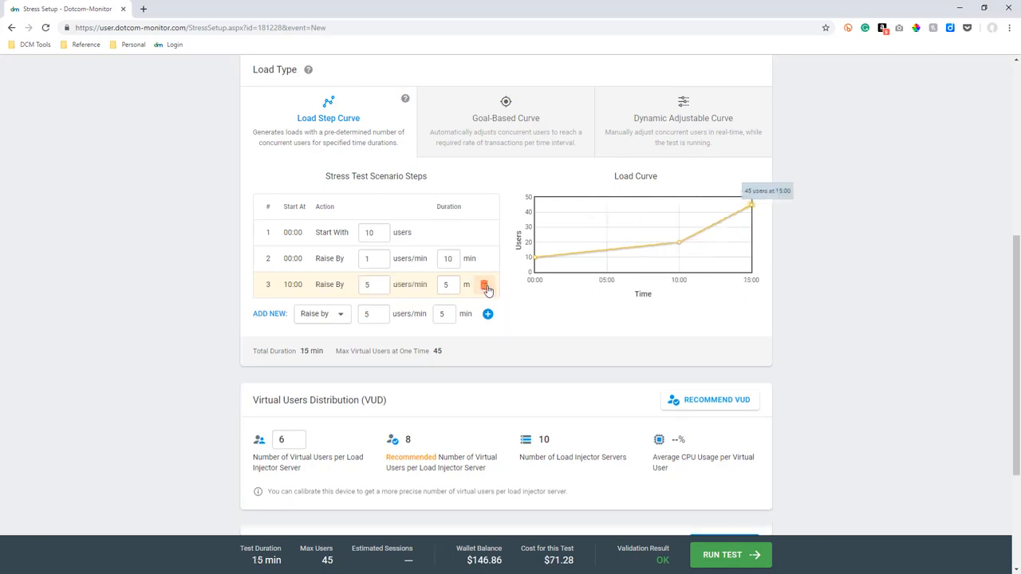
click(485, 286)
Add the Amazon US East (Ohio) and US West (N. California) zones and remove the N. Virginia and Oregon zones.
scroll(630, 386, down, 1)
scroll(630, 386, down, 2)
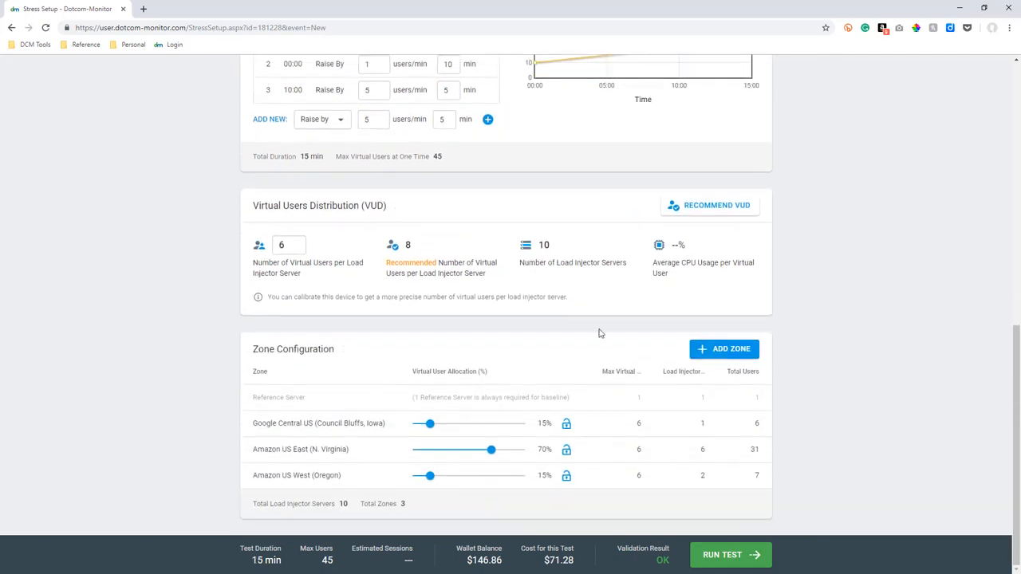
click(740, 359)
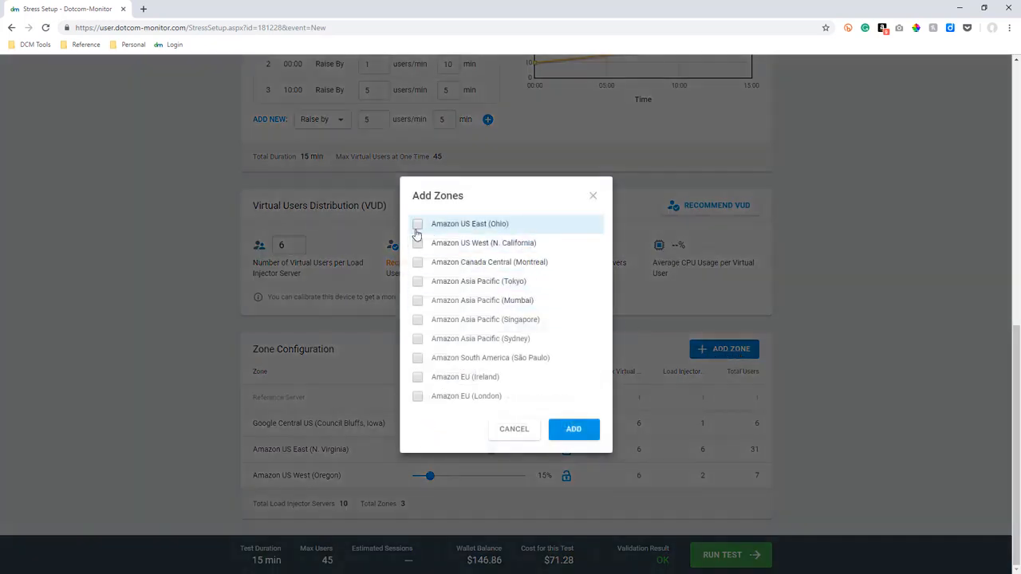
click(416, 232)
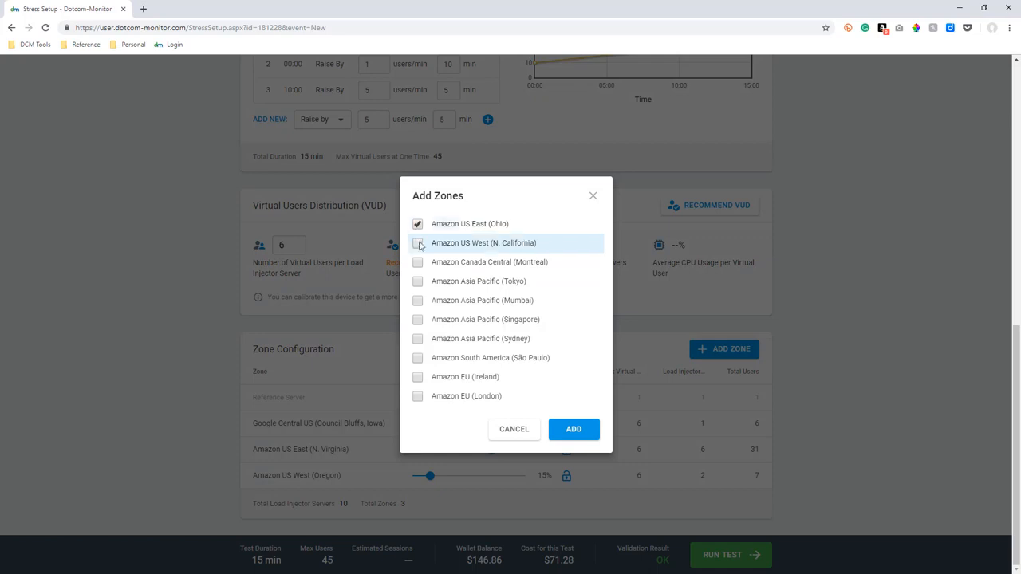
click(418, 246)
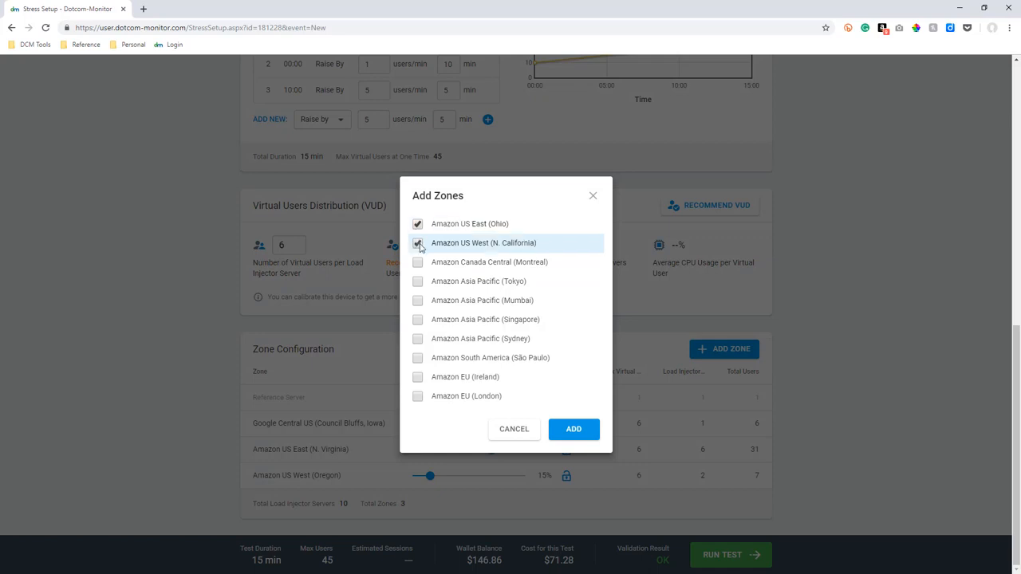
click(576, 431)
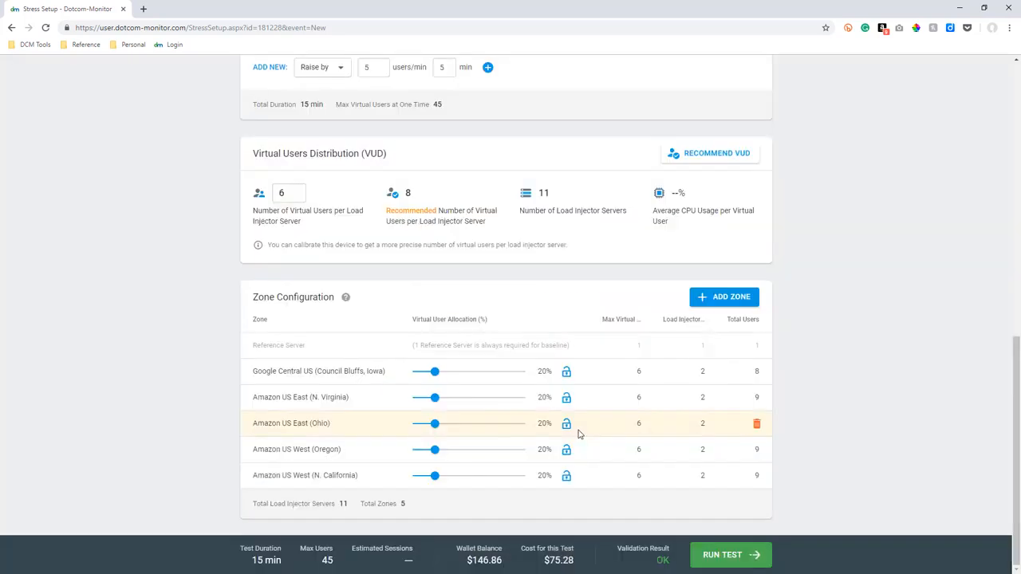
click(758, 397)
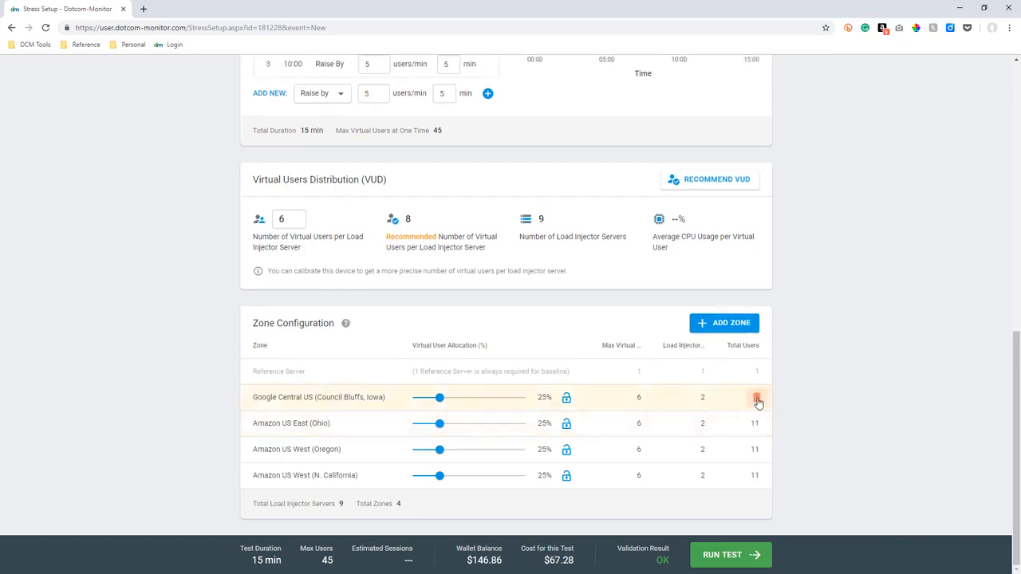
click(757, 451)
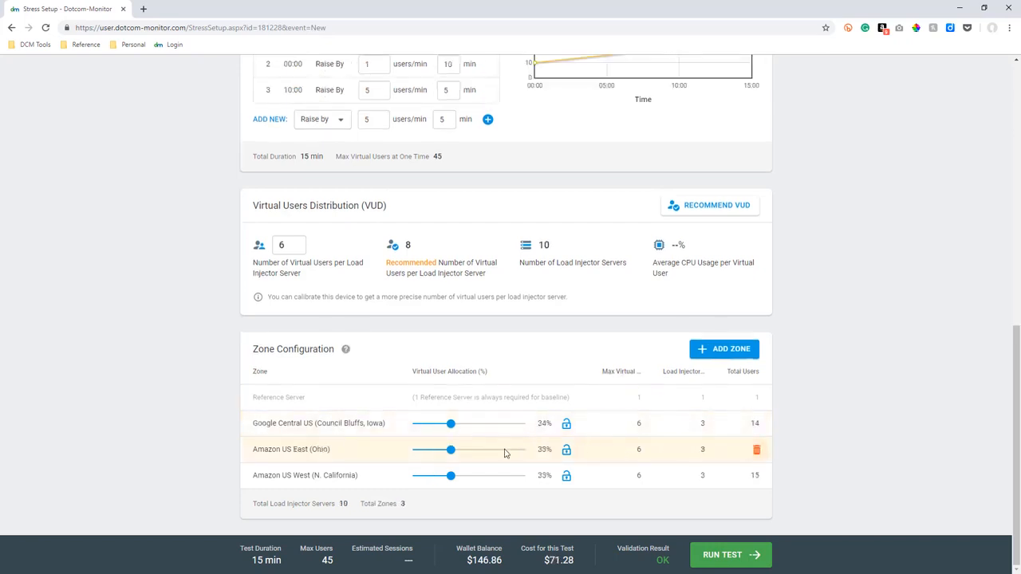
Allocate 70% of the virtual users to Amazon US East (Ohio) and request a recommended virtual users distribution.
drag(447, 454, 493, 457)
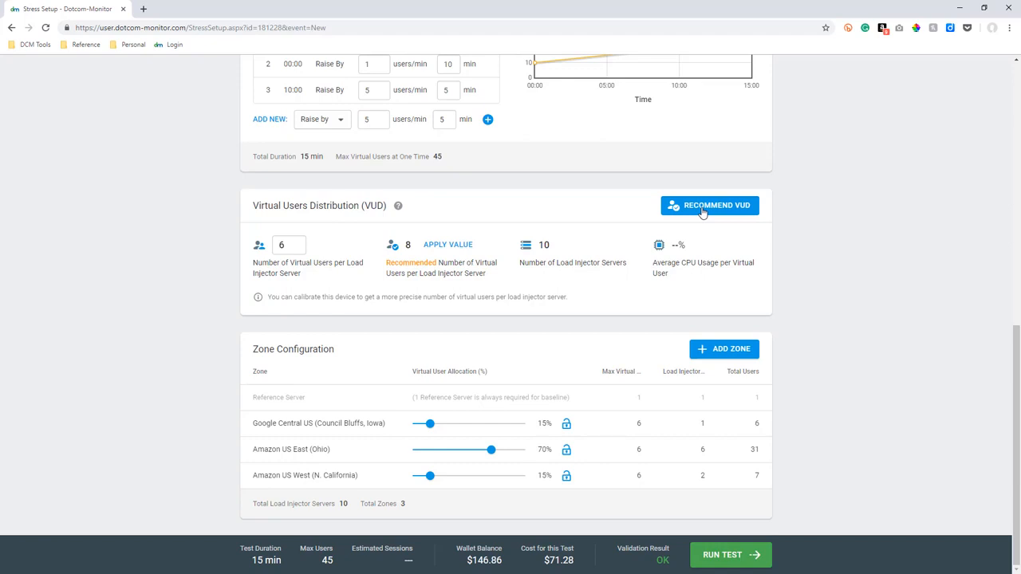
click(702, 209)
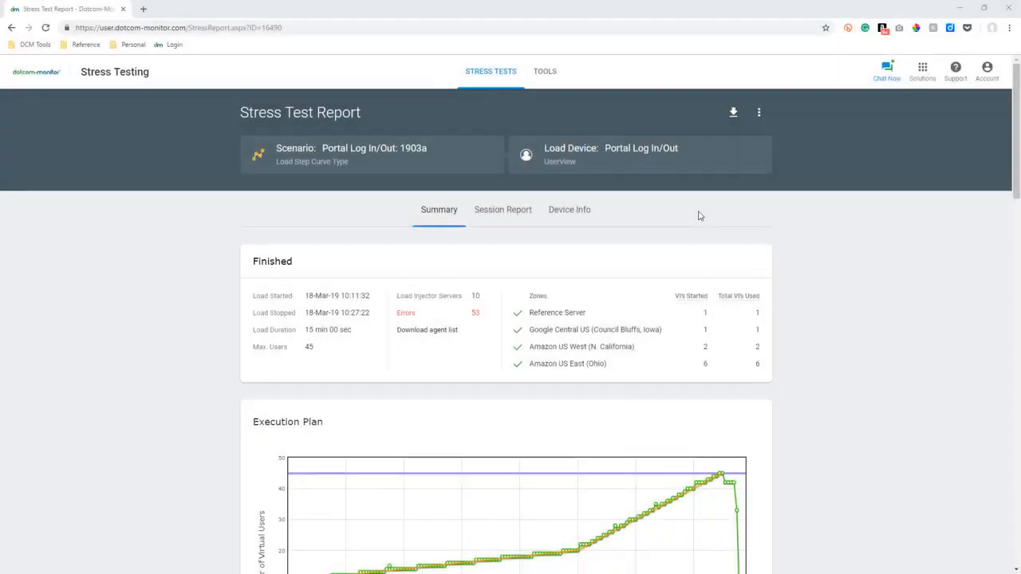
Save the stress test summary as a PDF and the stress data as a CSV in the Downloads folder.
click(734, 114)
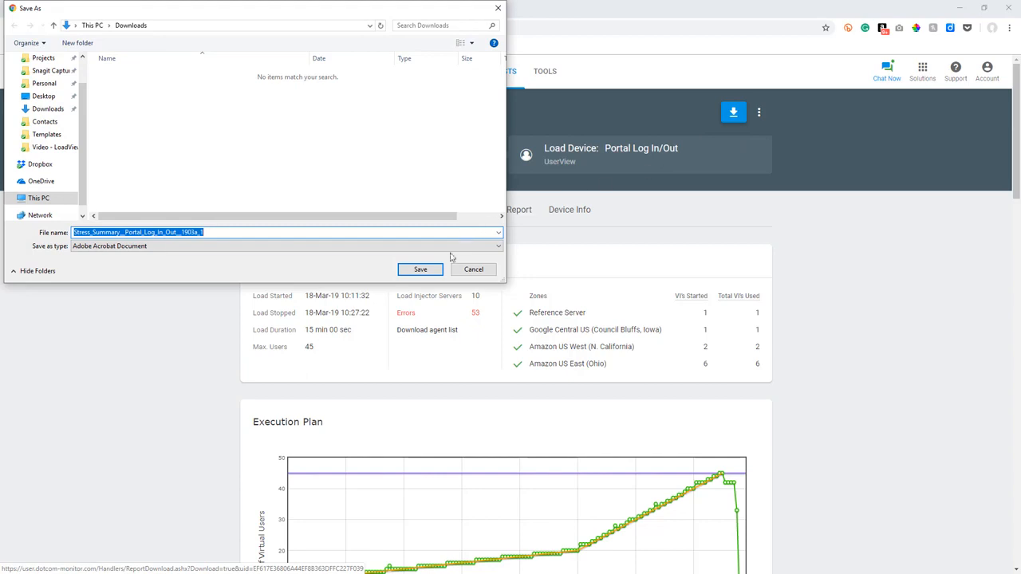
click(420, 269)
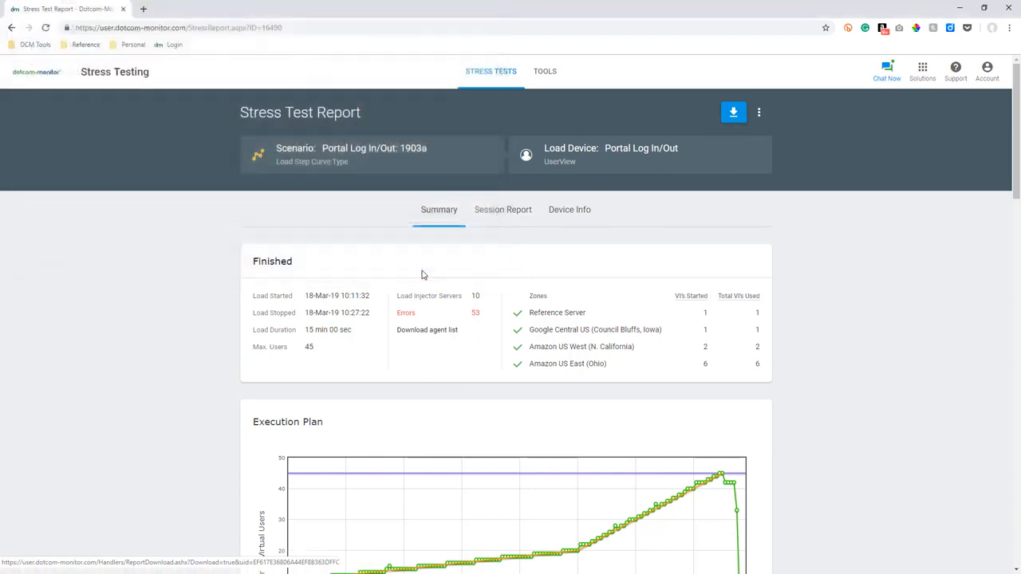
click(761, 116)
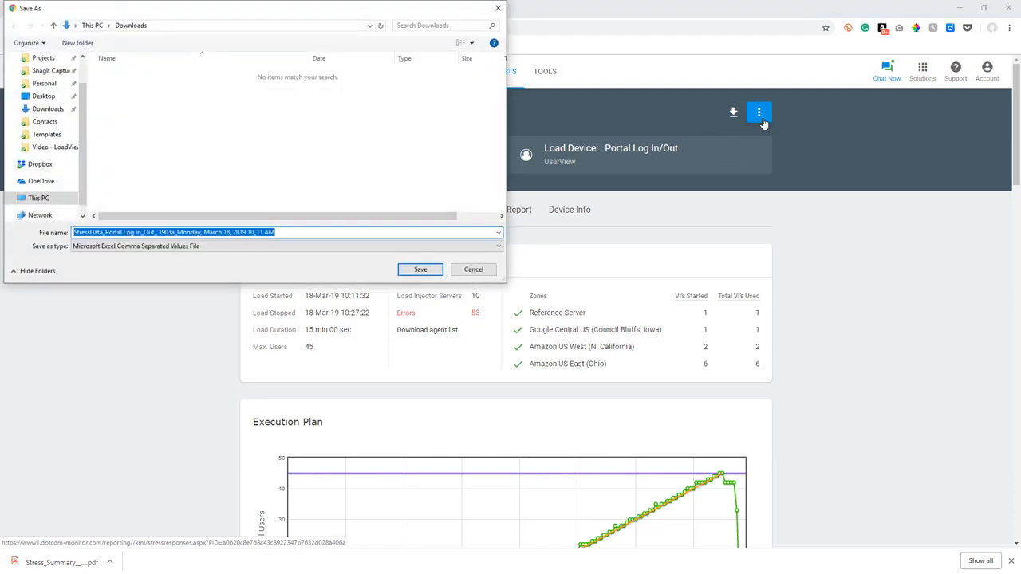
click(420, 270)
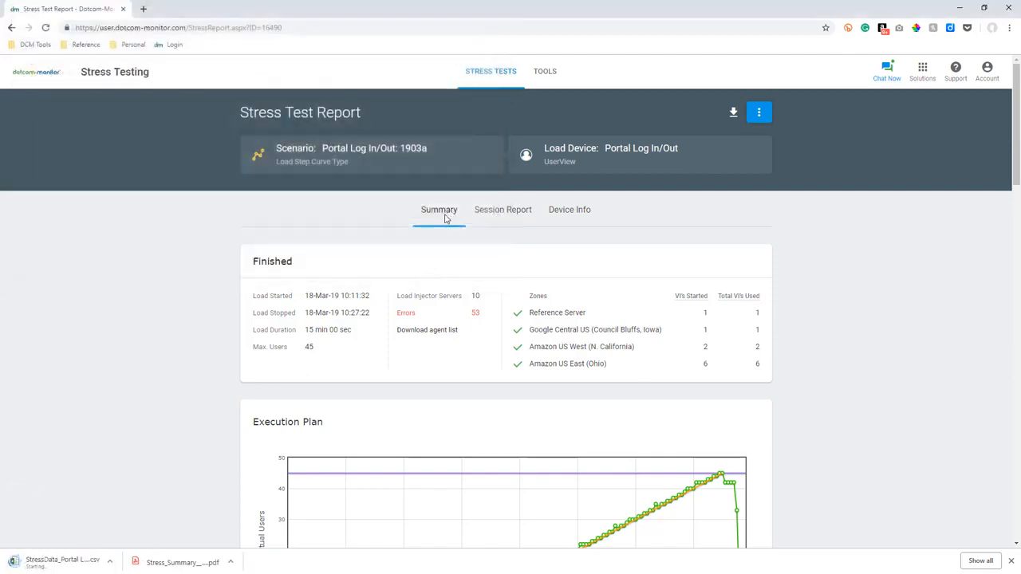
Examine the execution plan, average response time and sessions charts in the report summary.
scroll(168, 373, down, 3)
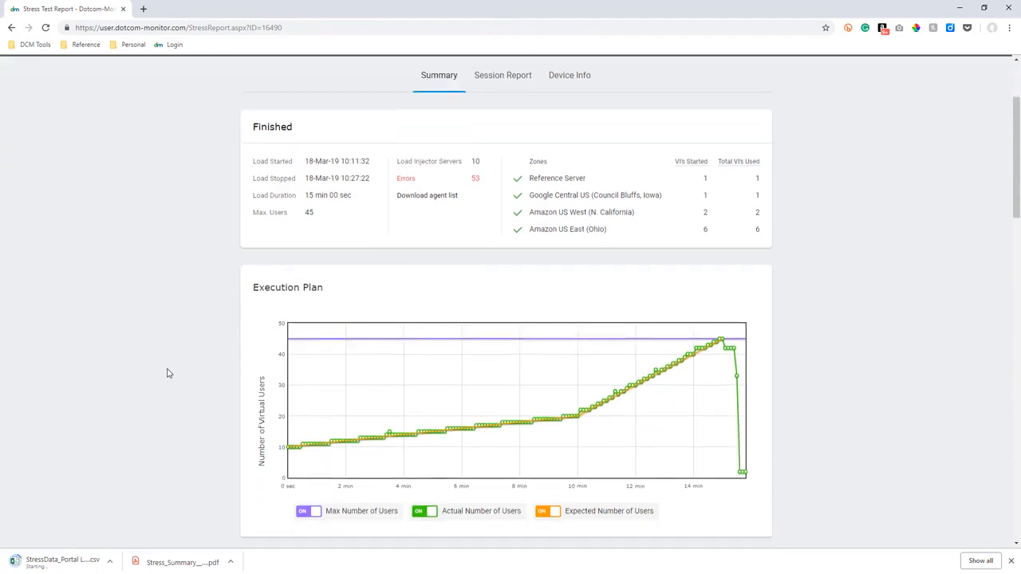
scroll(168, 374, down, 3)
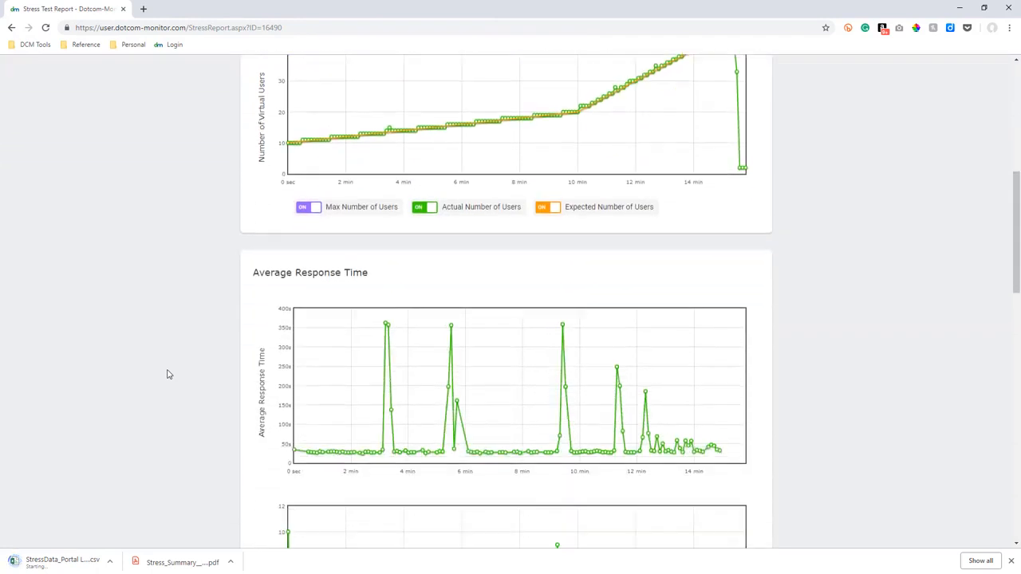
scroll(257, 358, down, 7)
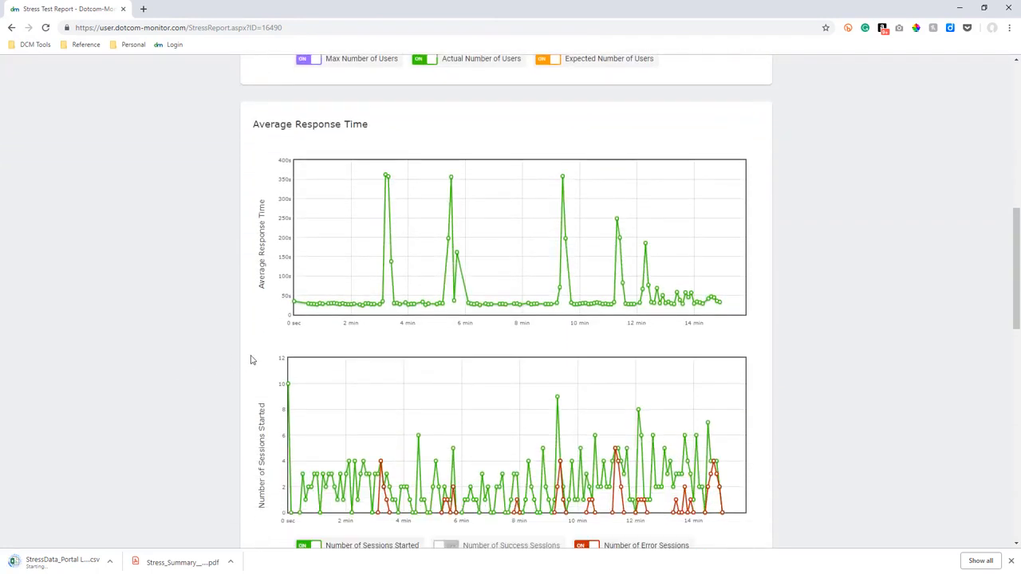
Review the cumulative sessions and errors by error type charts, and return to the execution plan chart.
scroll(206, 373, down, 2)
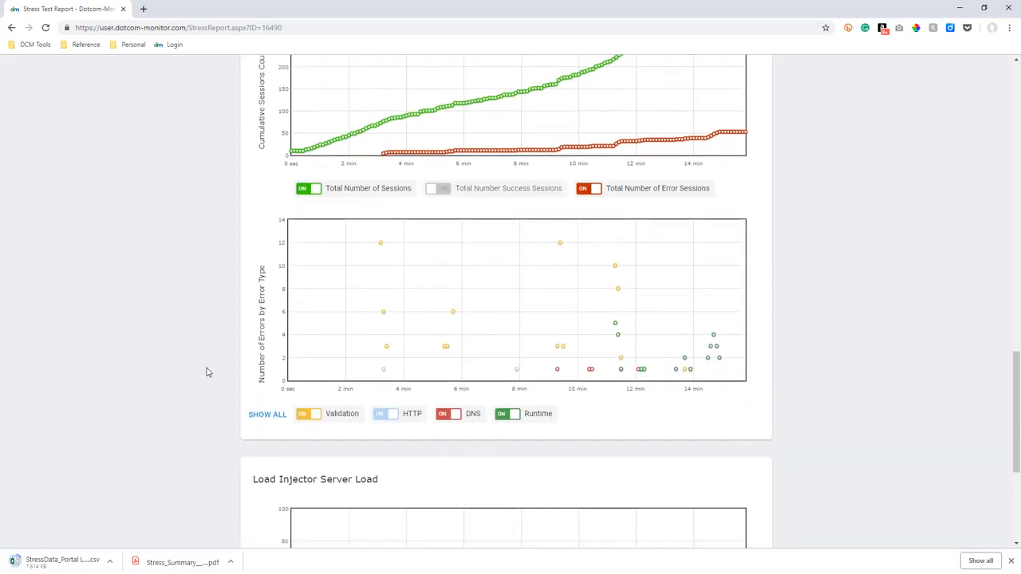
scroll(275, 275, up, 9)
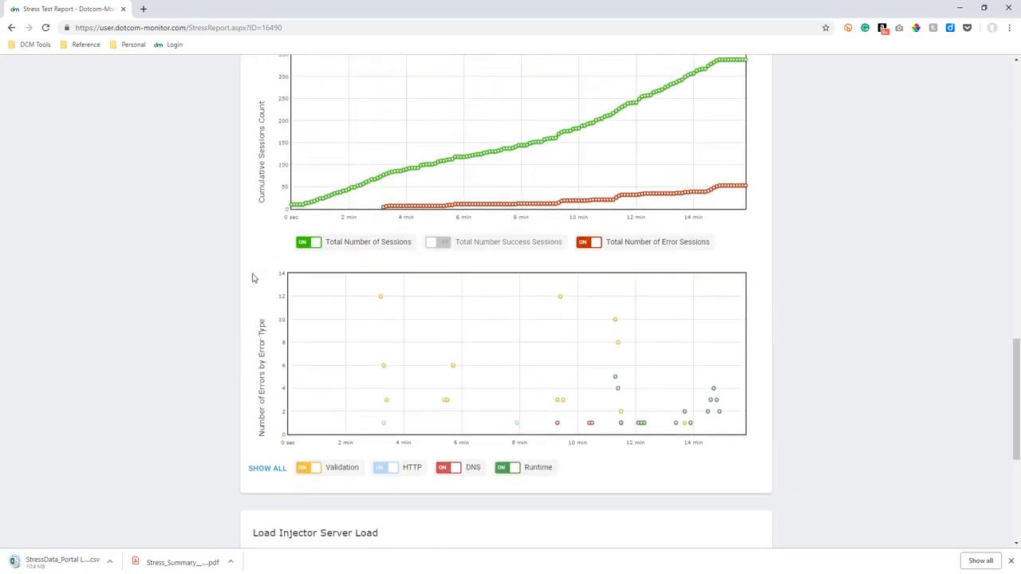
scroll(254, 277, up, 4)
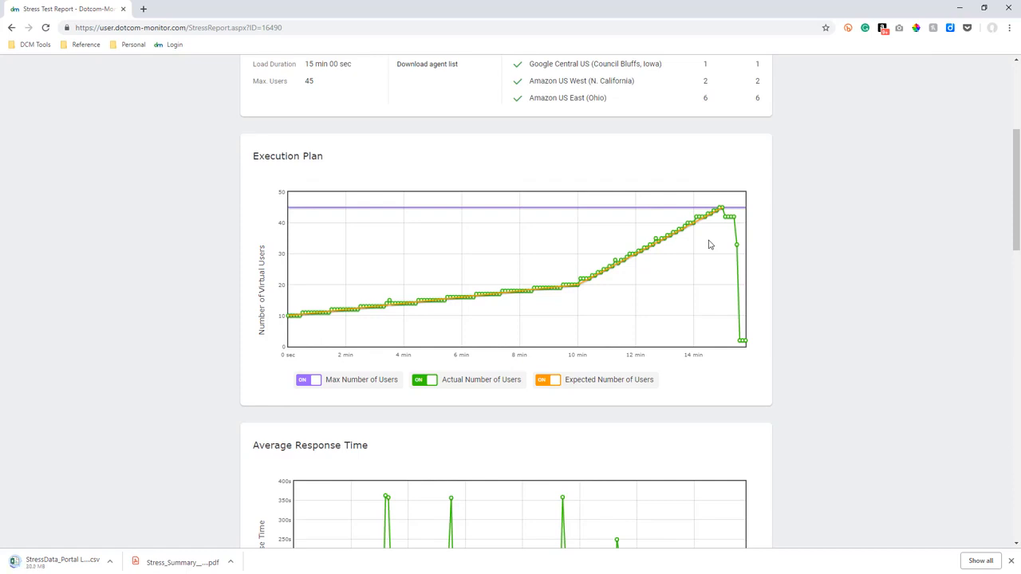
Hide and show again the Number of Error Sessions and Number of Sessions Started series in the sessions started chart.
scroll(706, 252, down, 3)
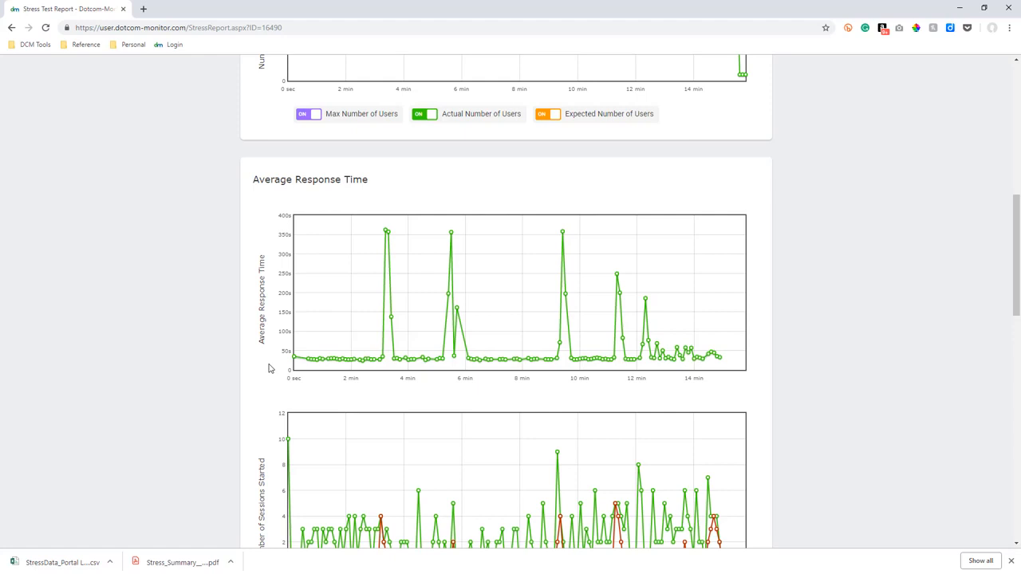
scroll(269, 368, down, 2)
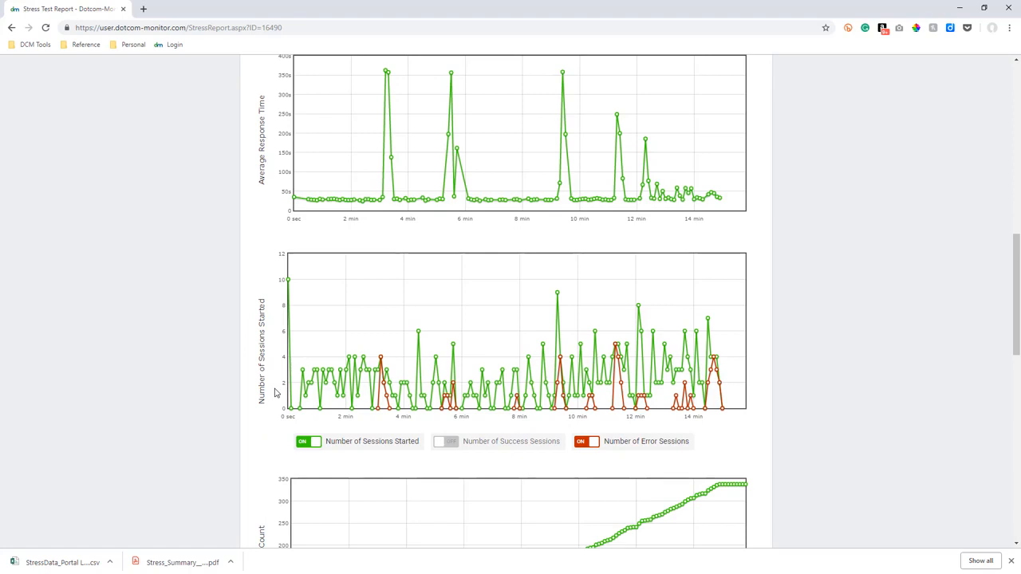
click(581, 445)
click(594, 445)
click(307, 447)
click(306, 446)
Open the details of the 04:00 - 04:06 interval from the Load Injector Server Load chart, reaching a session's waterfall chart.
scroll(307, 449, down, 5)
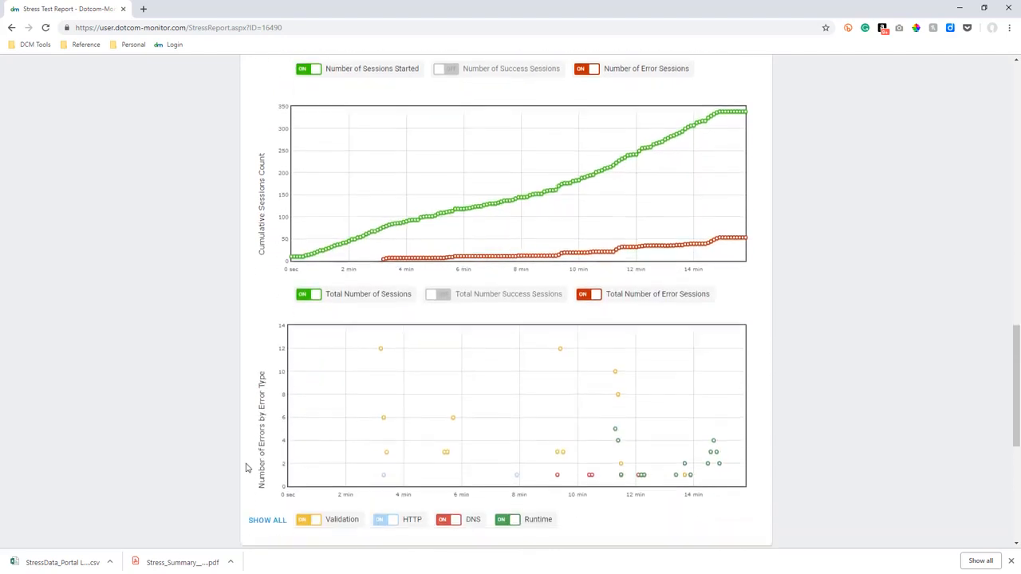
scroll(246, 468, down, 5)
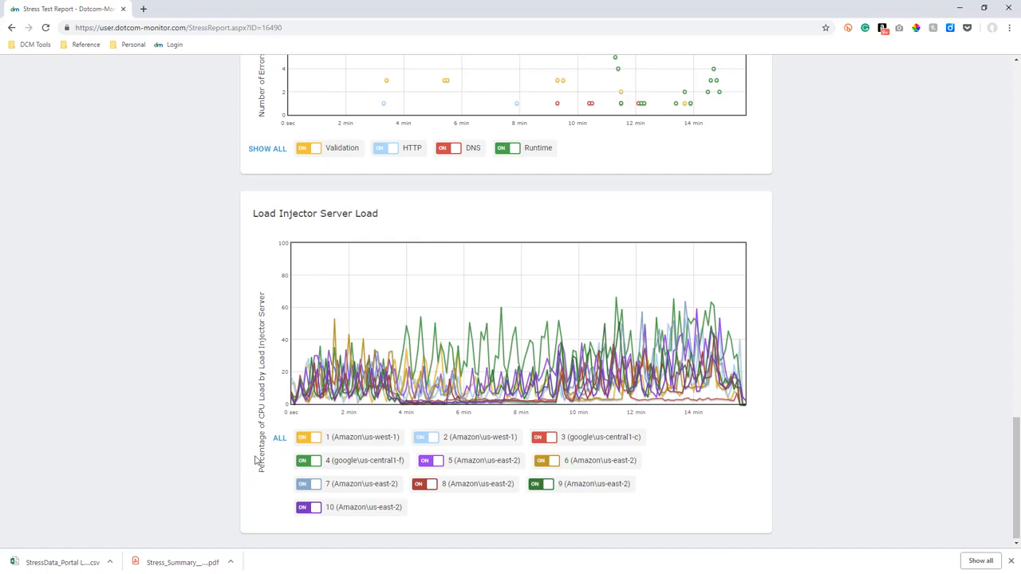
mouse_move(393, 352)
mouse_move(406, 327)
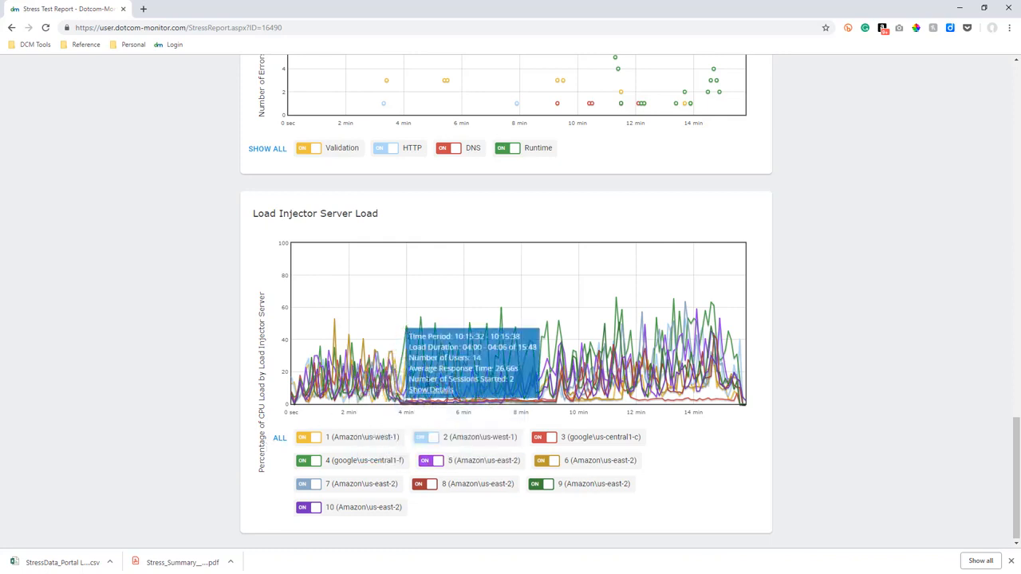
click(430, 391)
click(433, 394)
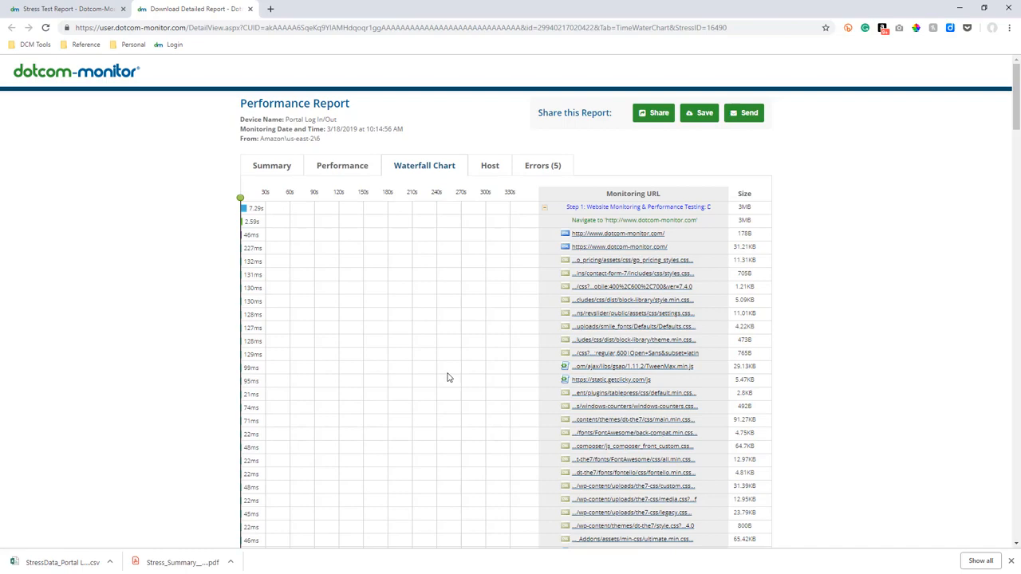
Examine the session's waterfall chart, covering the request timings and assertions from Step 1 through Step 6.
scroll(447, 378, down, 8)
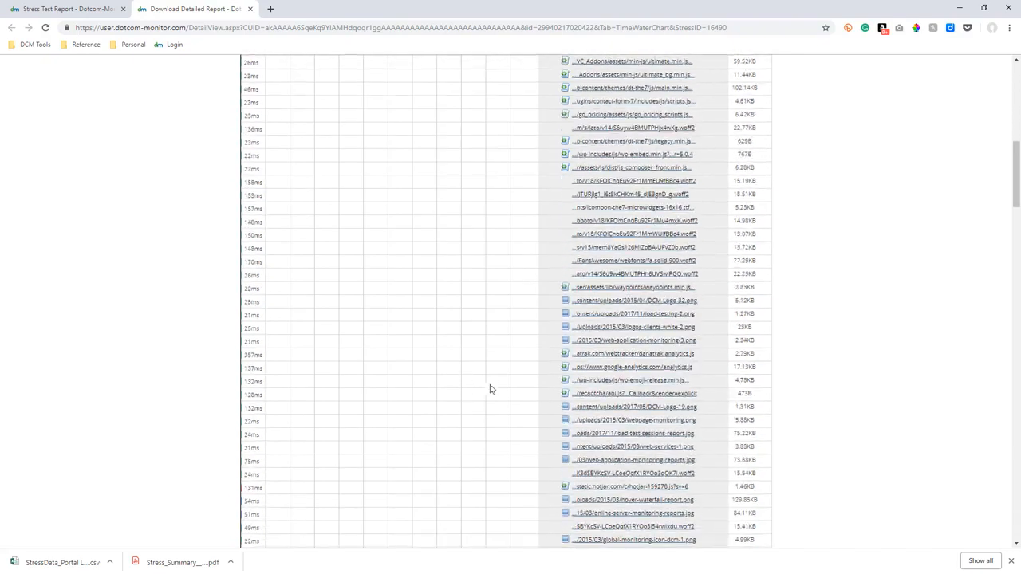
scroll(529, 392, down, 10)
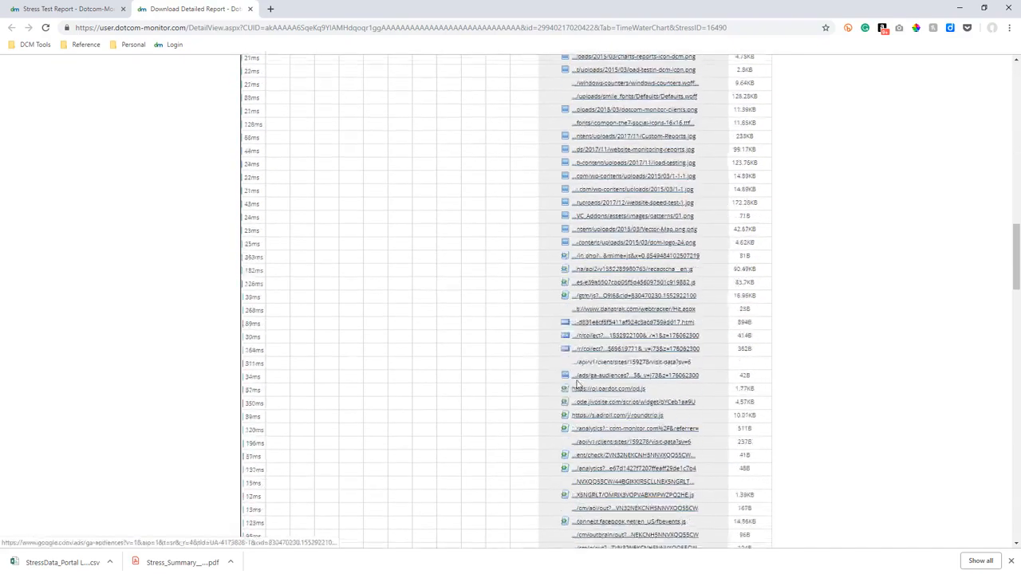
scroll(577, 385, down, 10)
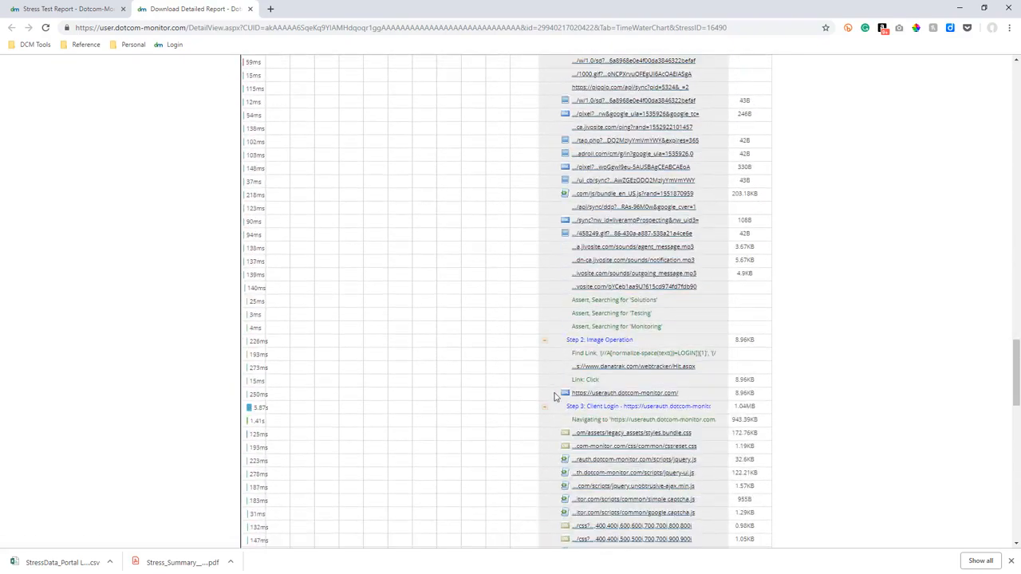
scroll(556, 397, down, 10)
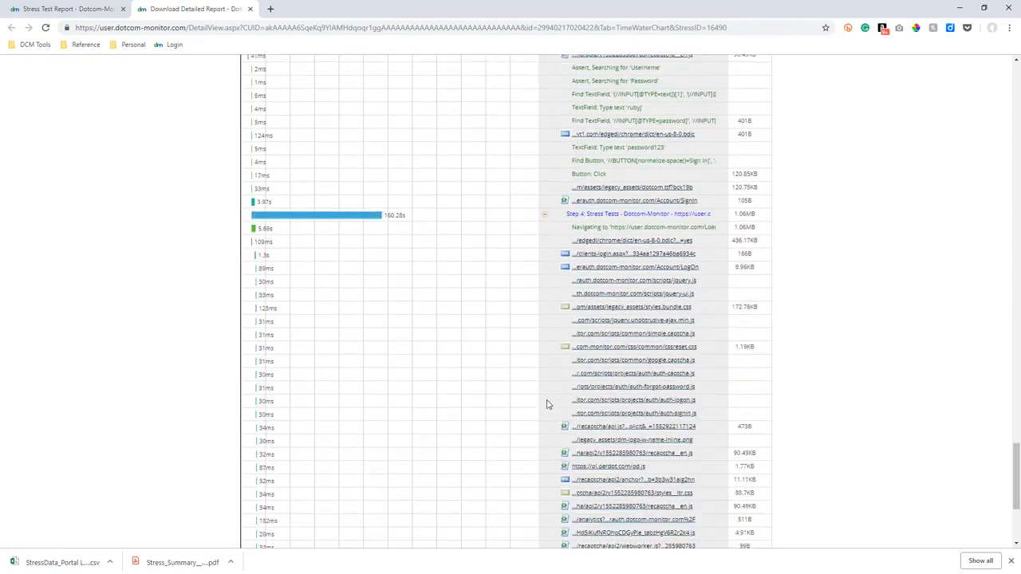
scroll(548, 404, down, 3)
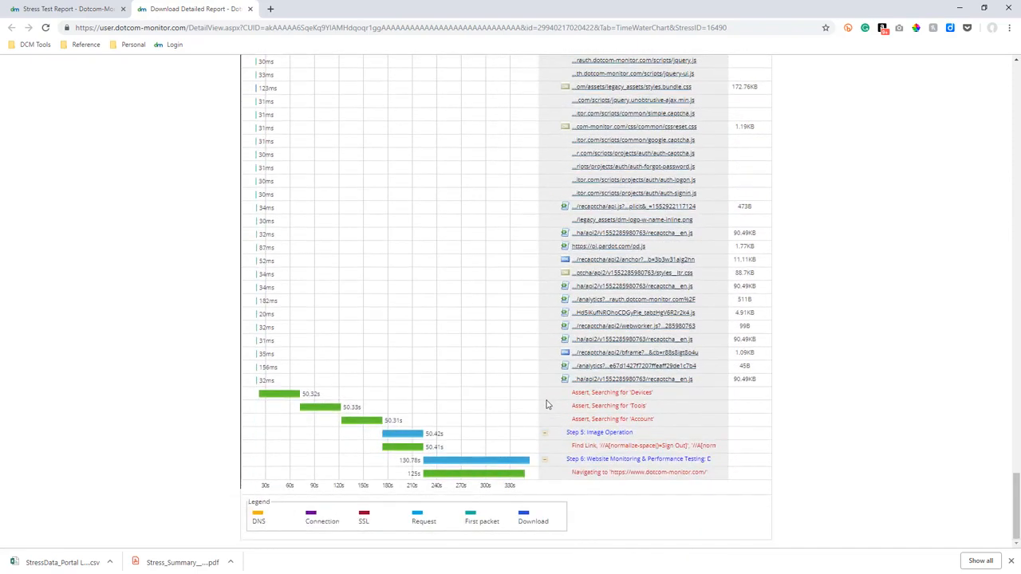